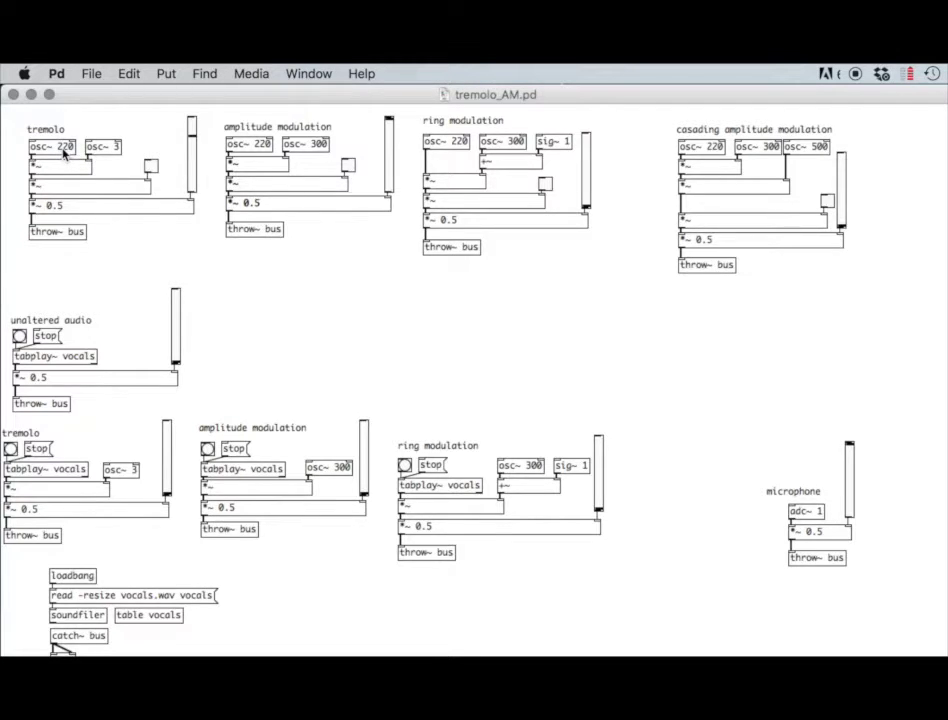
# - Toggle the tremolo example on and off several times to hear its effect
pyautogui.click(150, 166)
pyautogui.click(151, 168)
pyautogui.click(151, 166)
pyautogui.click(151, 166)
pyautogui.click(151, 167)
pyautogui.click(151, 166)
# - Toggle the 220/300 Hz amplitude modulation example, compare it with tremolo, and leave AM on
pyautogui.click(347, 165)
pyautogui.click(347, 165)
pyautogui.click(347, 166)
pyautogui.click(348, 167)
pyautogui.click(150, 166)
pyautogui.click(150, 166)
pyautogui.click(348, 165)
# - Turn on ring modulation, raise its output volume slider, then switch it off
pyautogui.click(545, 183)
pyautogui.moveTo(586, 203); pyautogui.dragTo(579, 145)
pyautogui.click(545, 184)
# - Raise the unaltered audio volume and briefly play the unaltered vocals before stopping them
pyautogui.moveTo(176, 347); pyautogui.dragTo(176, 317)
pyautogui.click(19, 336)
pyautogui.click(50, 336)
# - Stop the unaltered vocals, play them through the ring modulator with its volume set, then stop
pyautogui.click(50, 337)
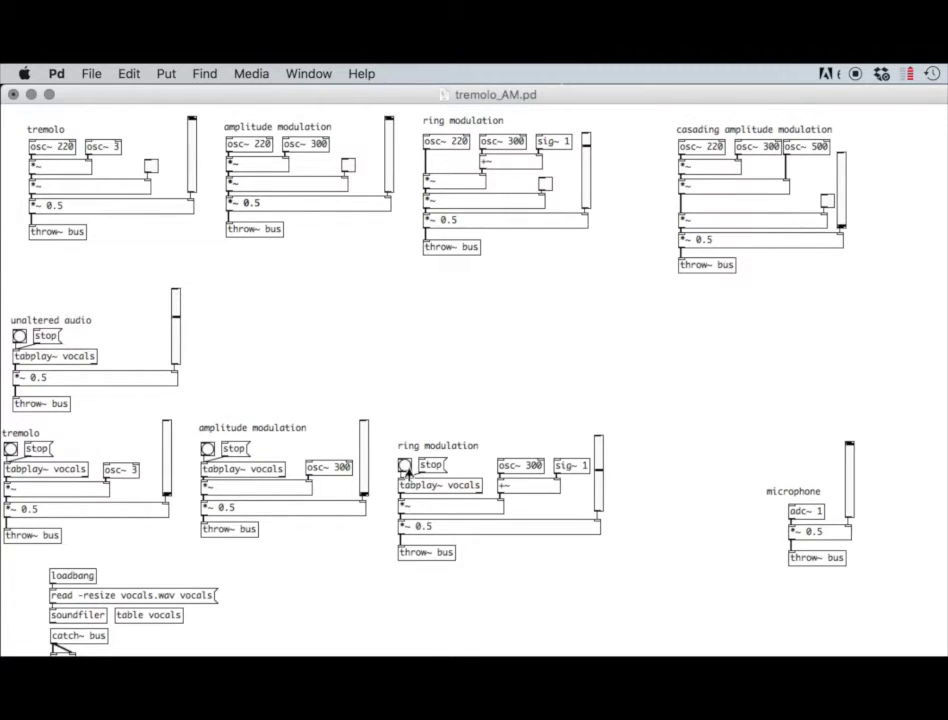
pyautogui.click(405, 467)
pyautogui.click(404, 465)
pyautogui.click(594, 476)
pyautogui.click(235, 452)
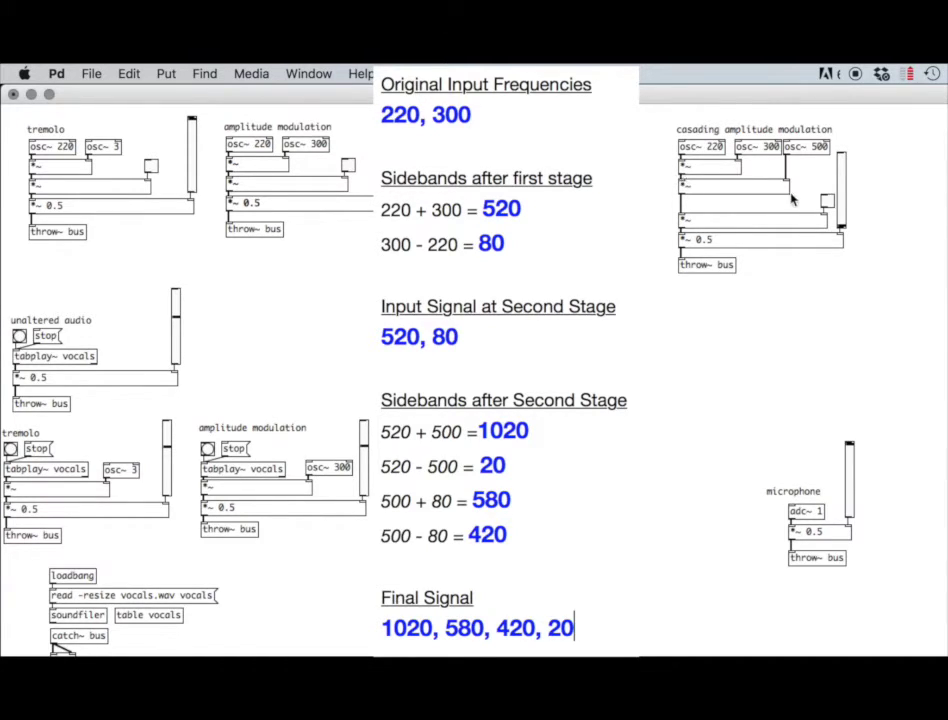
# - Turn on the cascading AM example and push its volume slider to the top
pyautogui.click(827, 201)
pyautogui.moveTo(840, 224); pyautogui.dragTo(838, 163)
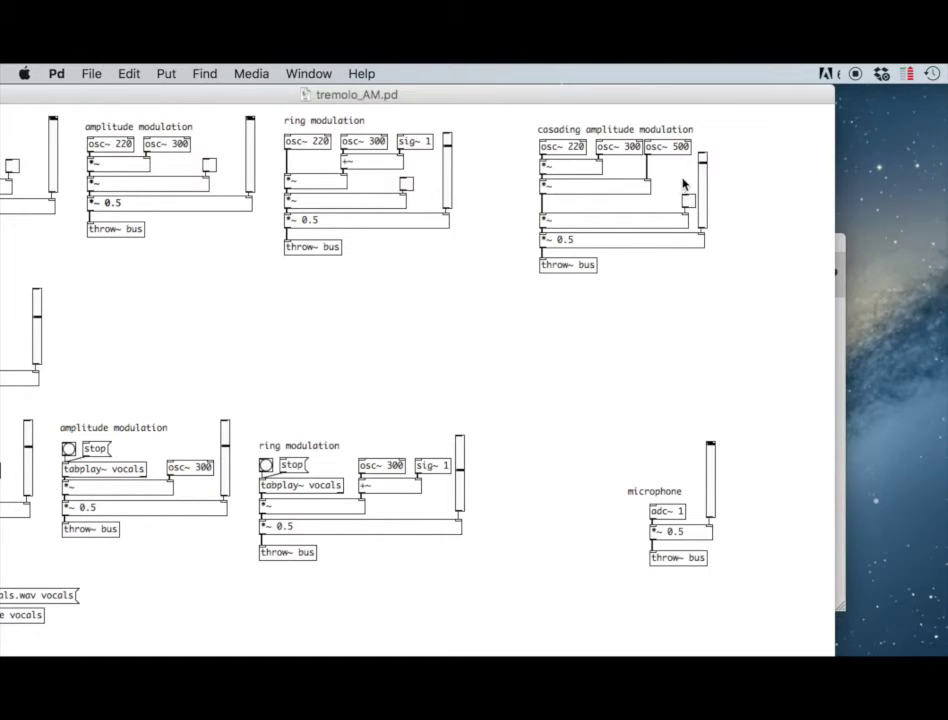
# - In edit mode, wire osc~ 220 and osc~ 500 into the lower *~ and reposition the middle multipliers
pyautogui.press('super+e')
pyautogui.moveTo(542, 153); pyautogui.dragTo(541, 215)
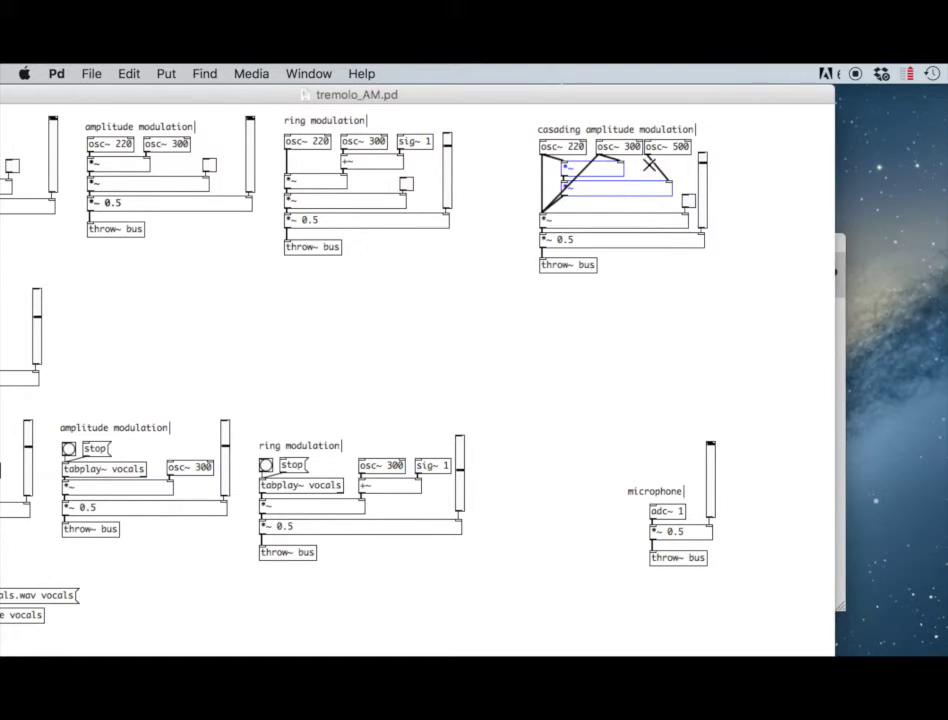
pyautogui.moveTo(651, 155); pyautogui.dragTo(546, 214)
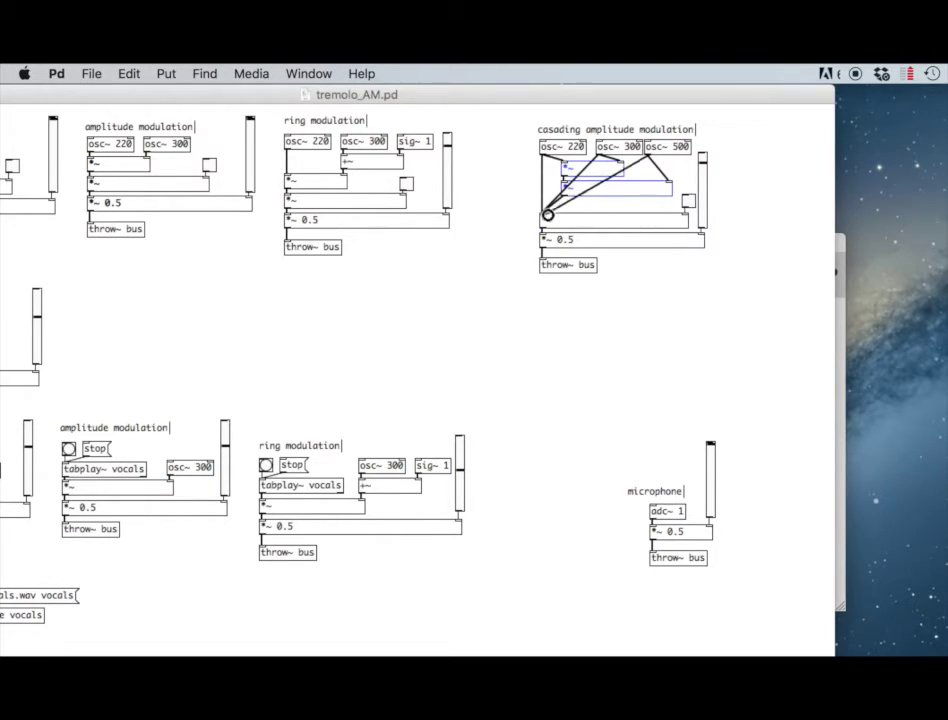
pyautogui.moveTo(565, 173); pyautogui.dragTo(622, 181)
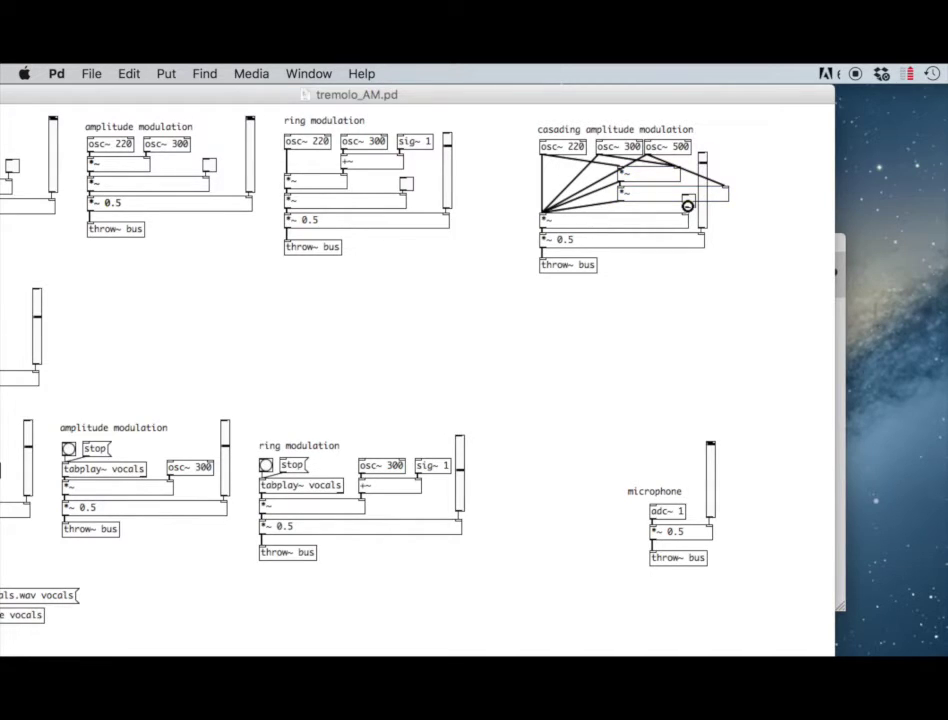
# - Nudge the *~ multipliers left, then play the cascading AM at about half level and switch it off
pyautogui.hotkey('shift', 'Left')
pyautogui.hotkey('shift', 'Left')
pyautogui.hotkey('shift', 'Left')
pyautogui.hotkey('shift', 'Left')
pyautogui.hotkey('shift', 'Left')
pyautogui.hotkey('shift', 'Left')
pyautogui.hotkey('shift', 'Left')
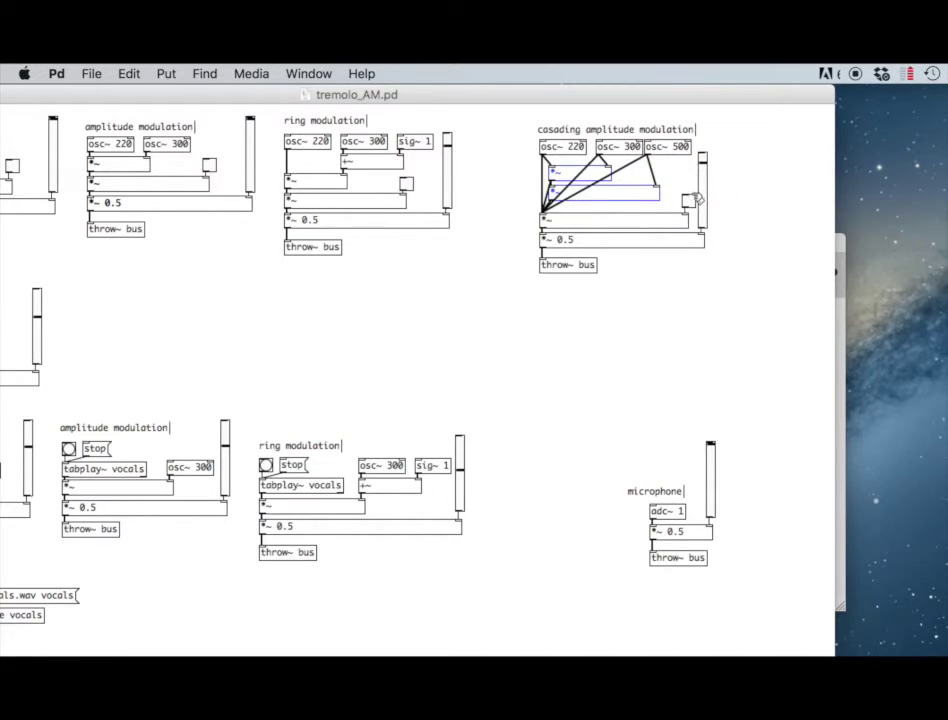
pyautogui.press('super+e')
pyautogui.click(703, 184)
pyautogui.click(688, 201)
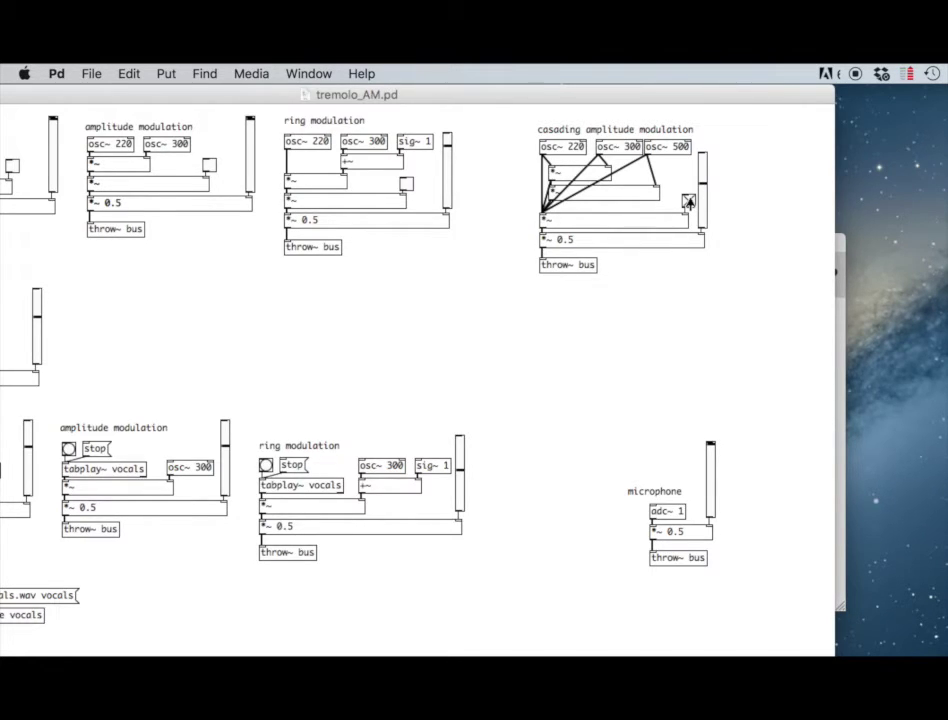
pyautogui.click(688, 201)
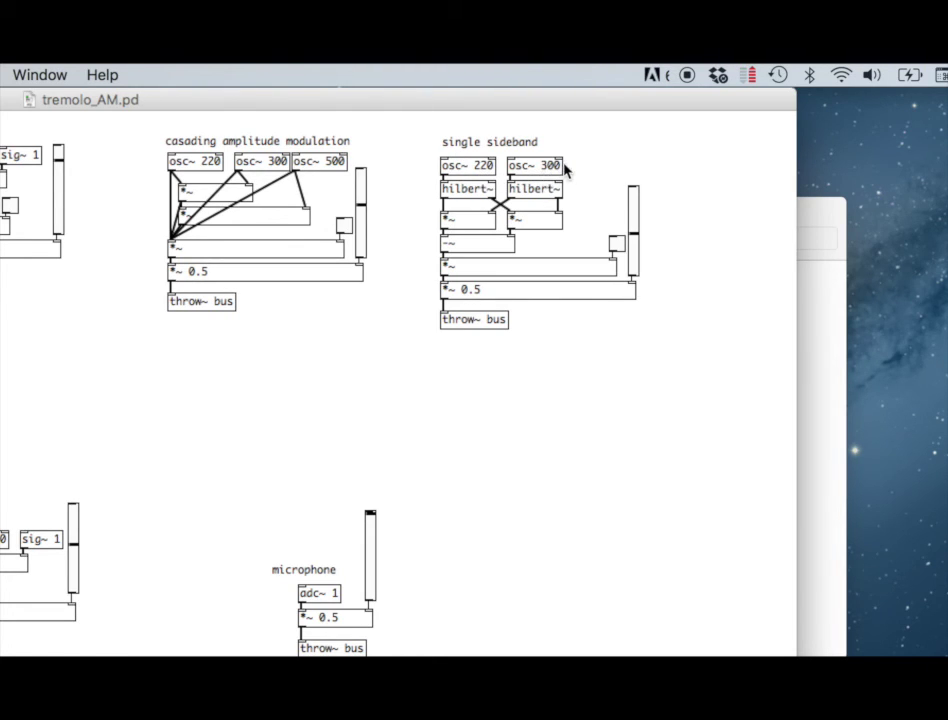
# - Switch on the single sideband example's toggle to hear it
pyautogui.click(617, 244)
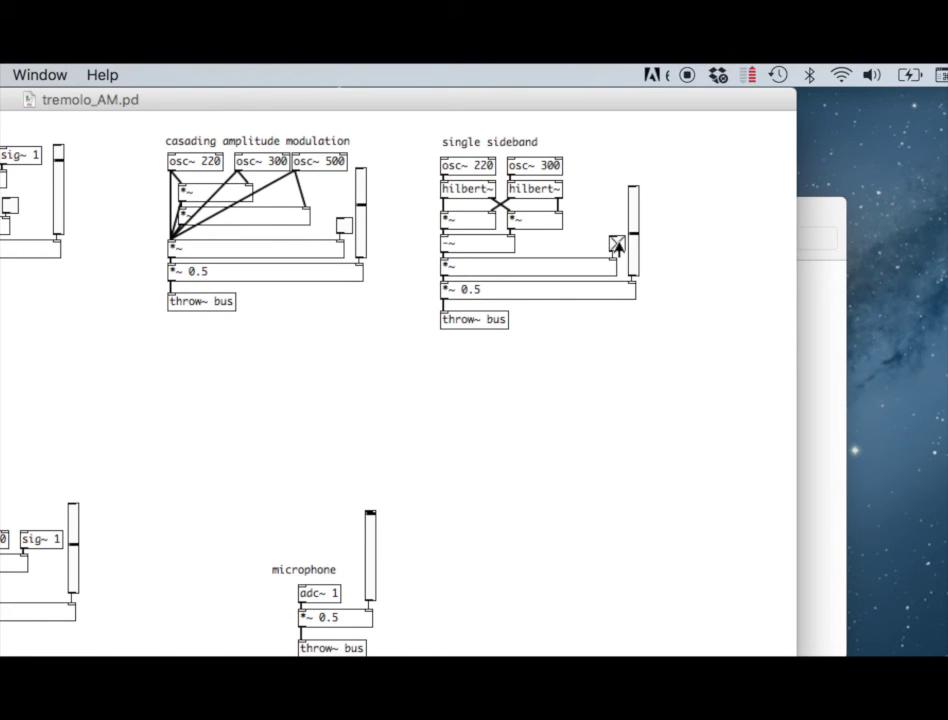